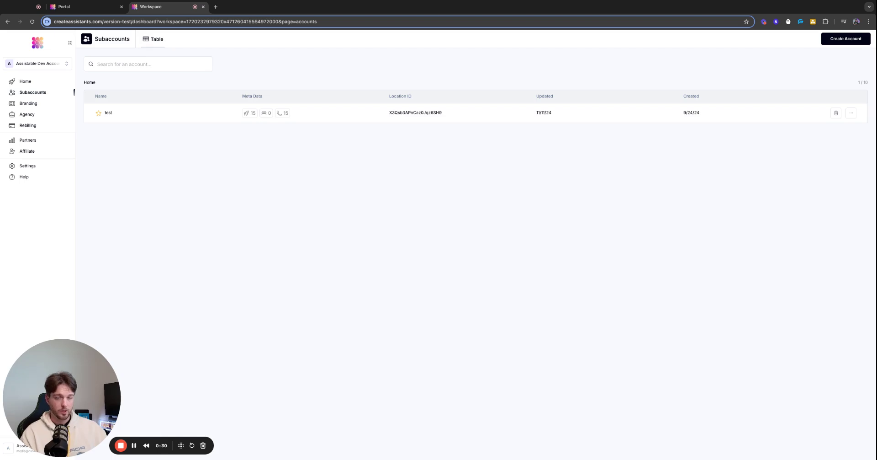
View the rebilling overview and examine the workspace's wallet balance and its transactions in the billing settings.
click(38, 126)
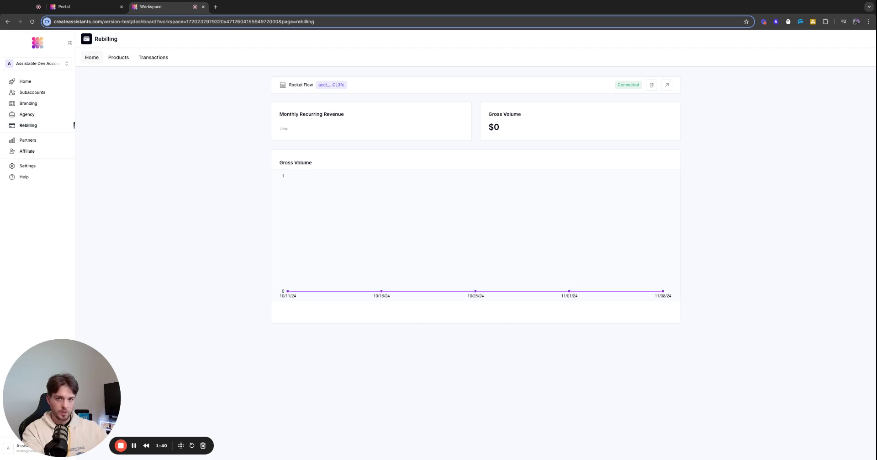
click(53, 165)
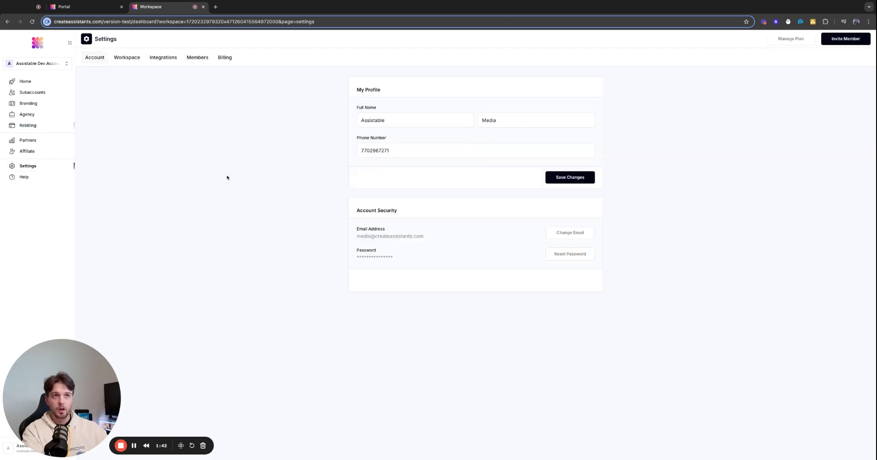
click(223, 58)
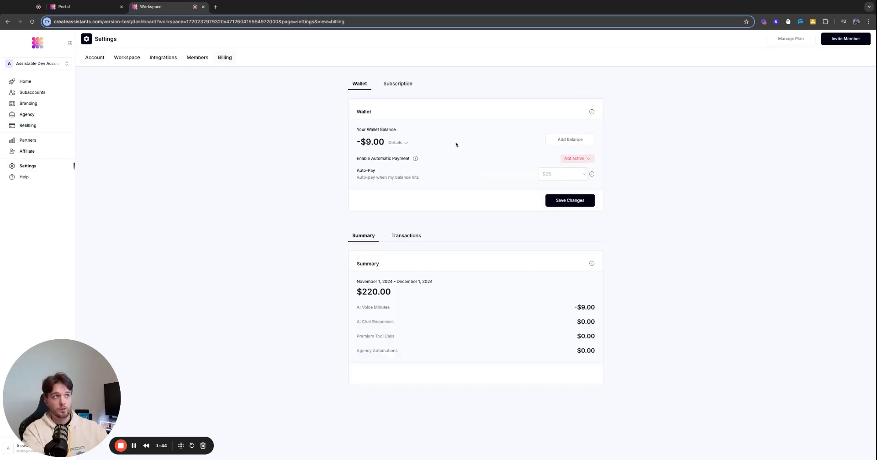
click(406, 235)
scroll(471, 309, down, 3)
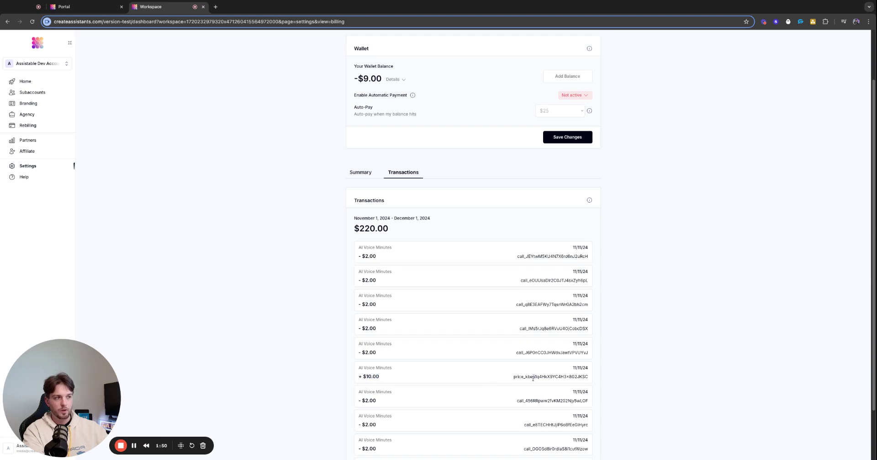
scroll(406, 351, up, 3)
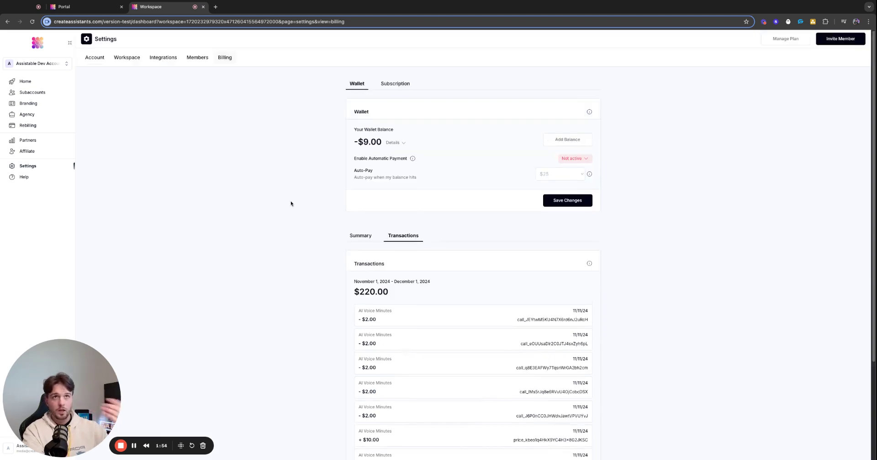
Look over the agency's default new account snapshot and return to the rebilling overview.
click(27, 105)
click(49, 117)
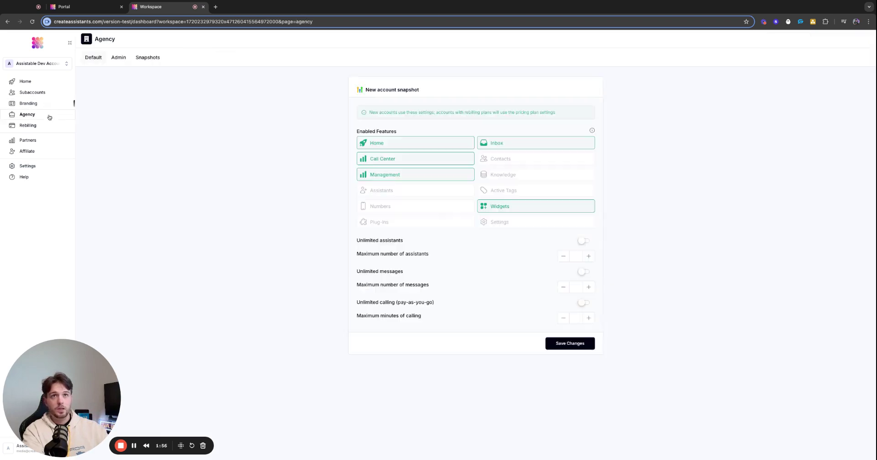
click(44, 127)
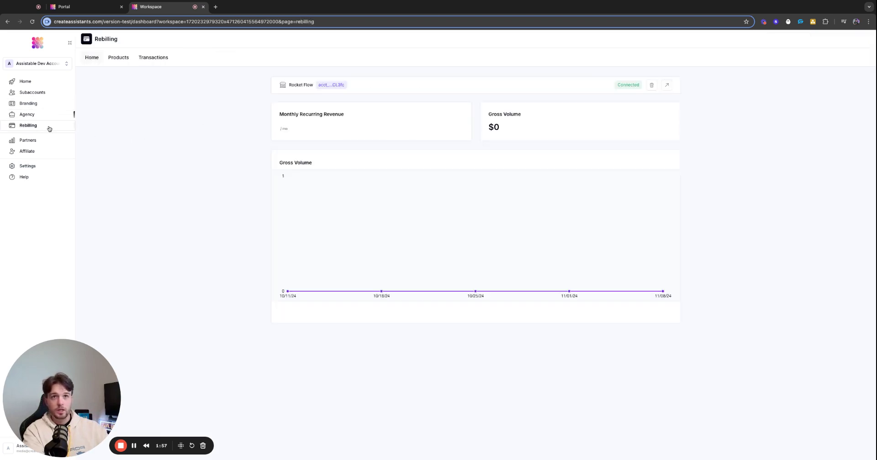
Examine the member access list and the available account options for the test subaccount.
click(39, 94)
click(852, 112)
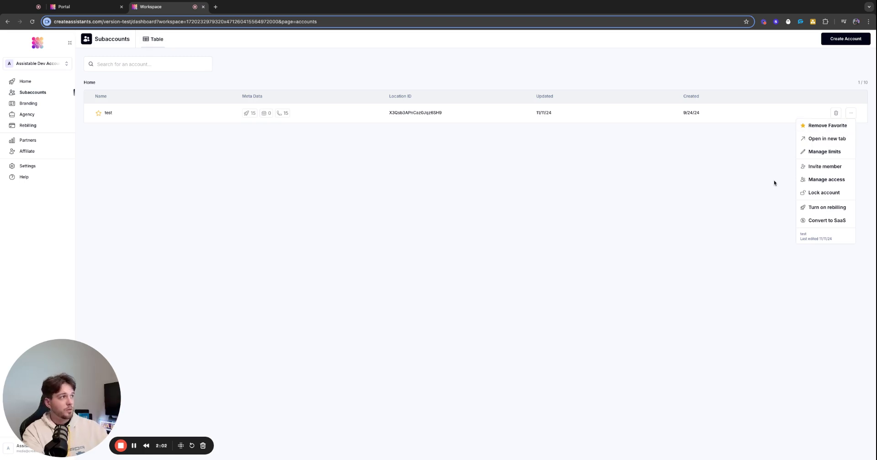
click(828, 180)
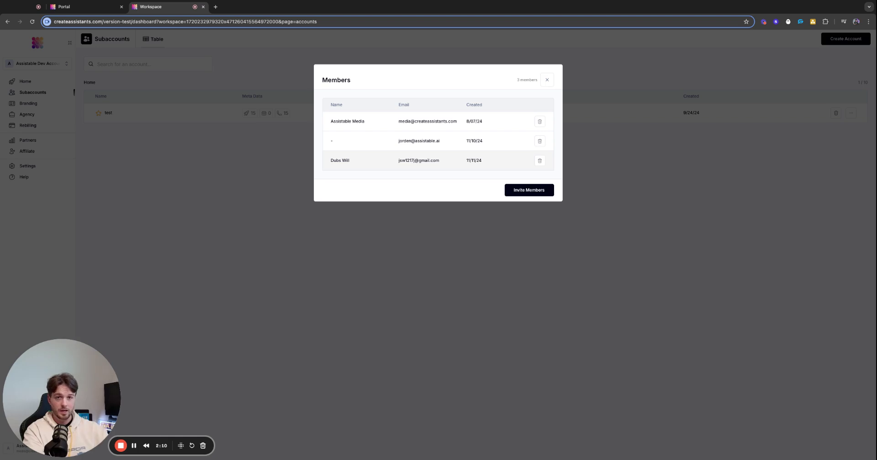
click(547, 79)
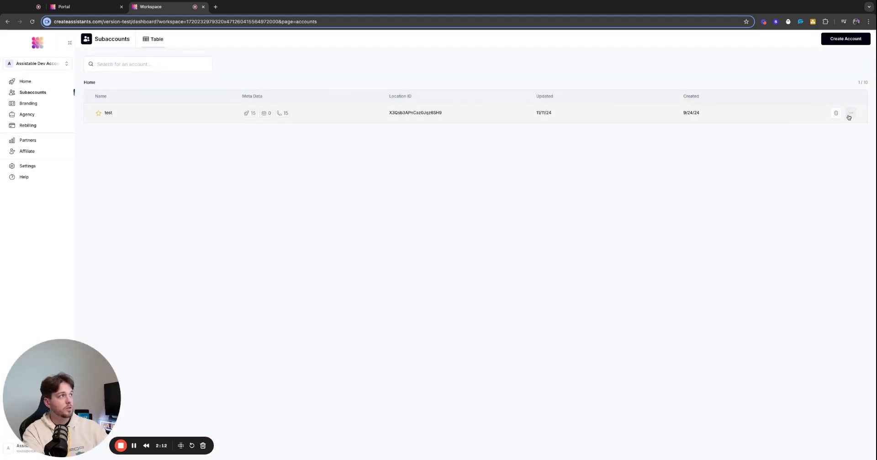
click(850, 115)
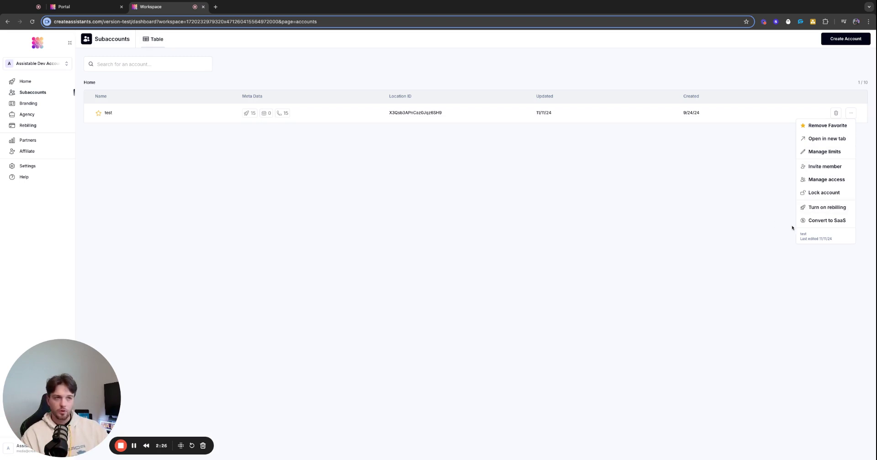
click(674, 194)
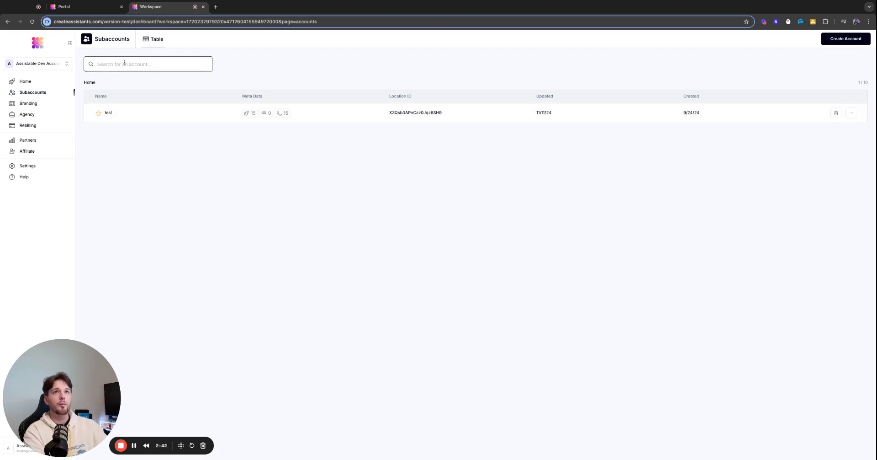
Switch to the Portal and duplicate the "New Yrok copy copy" assistant last updated Nov 10, 6:58 pm using its copied bot ID.
click(79, 10)
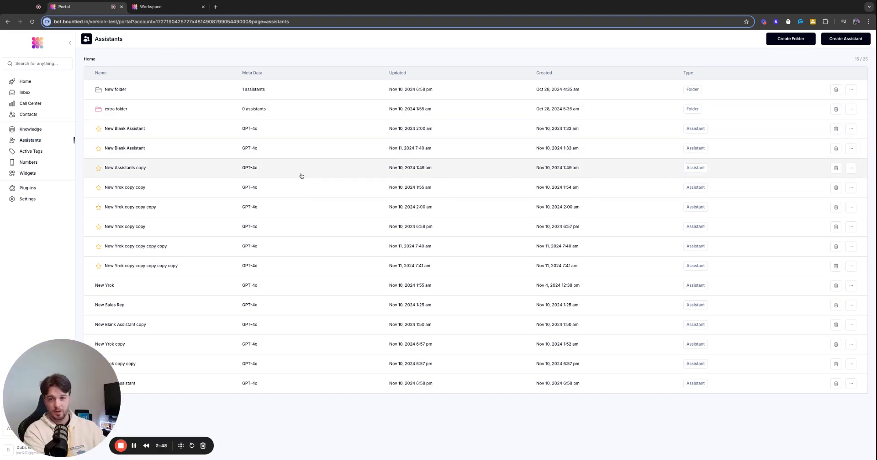
click(851, 226)
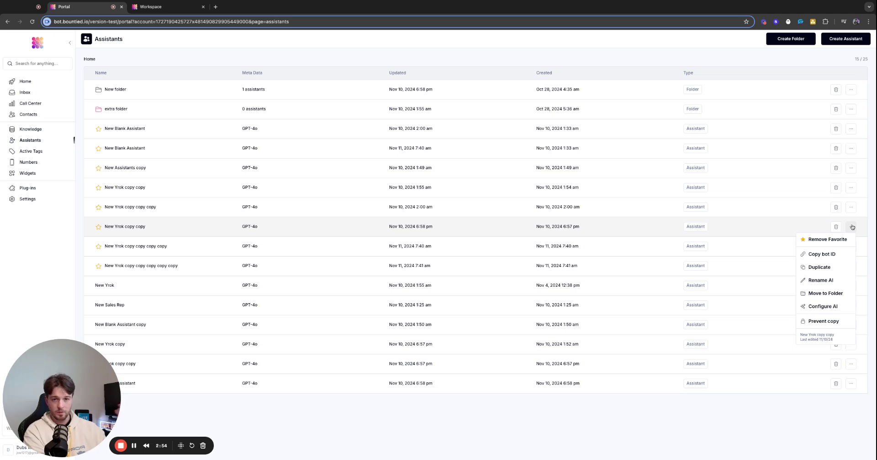
click(828, 257)
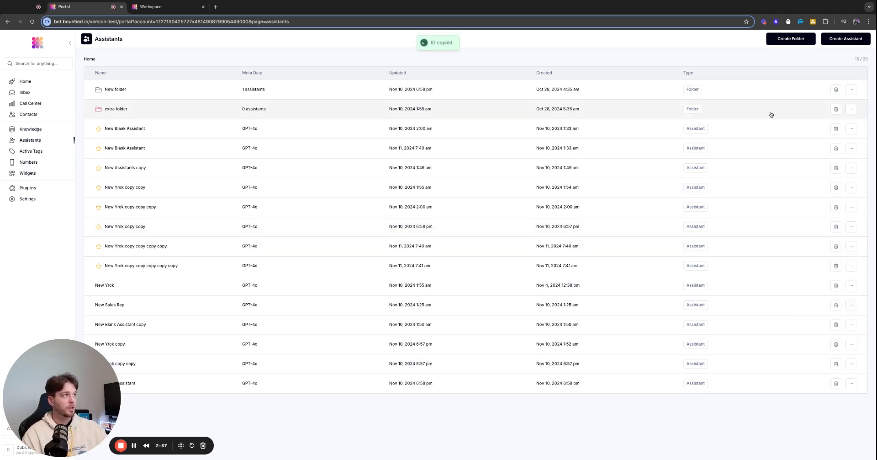
click(843, 41)
click(827, 62)
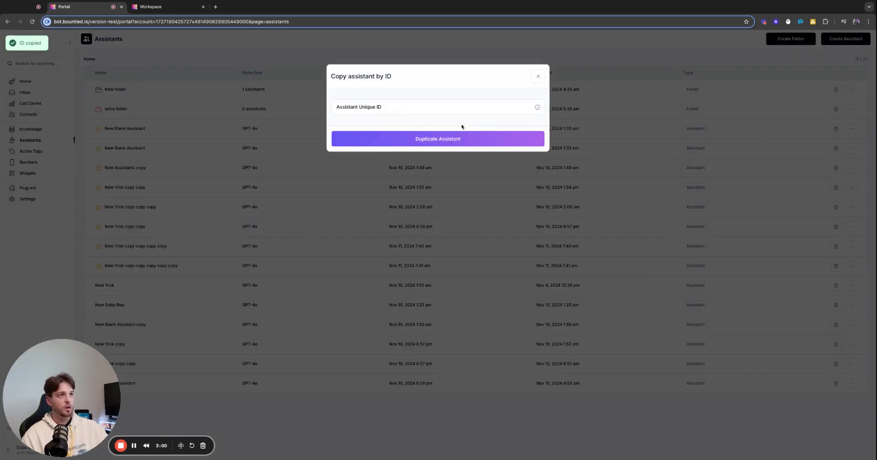
key(ctrl+v)
click(451, 138)
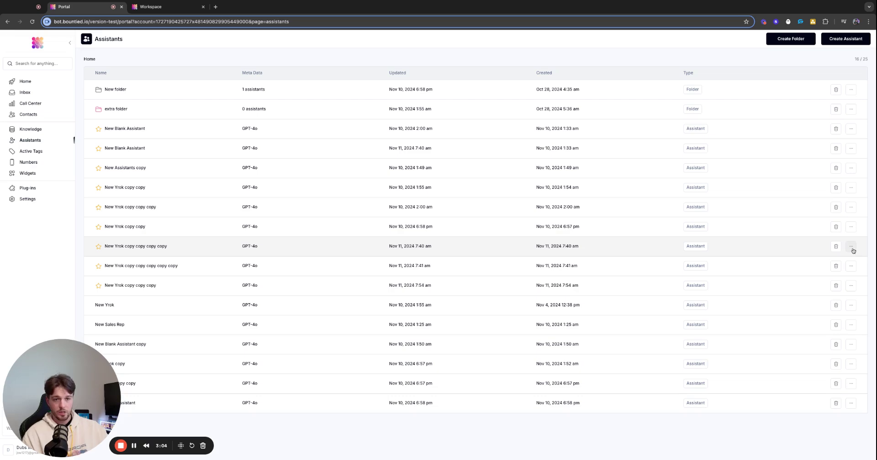
Prevent copying by ID for the "New Yrok copy copy copy" assistant created Nov 11 at 7:54 am.
click(855, 269)
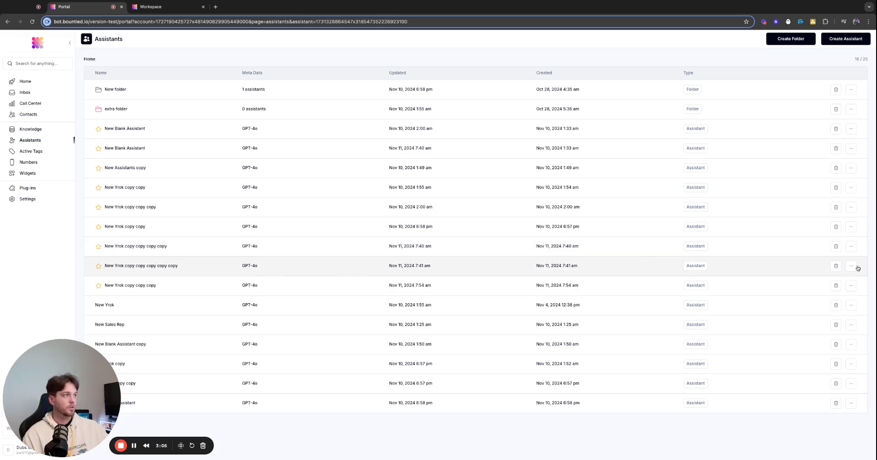
click(87, 39)
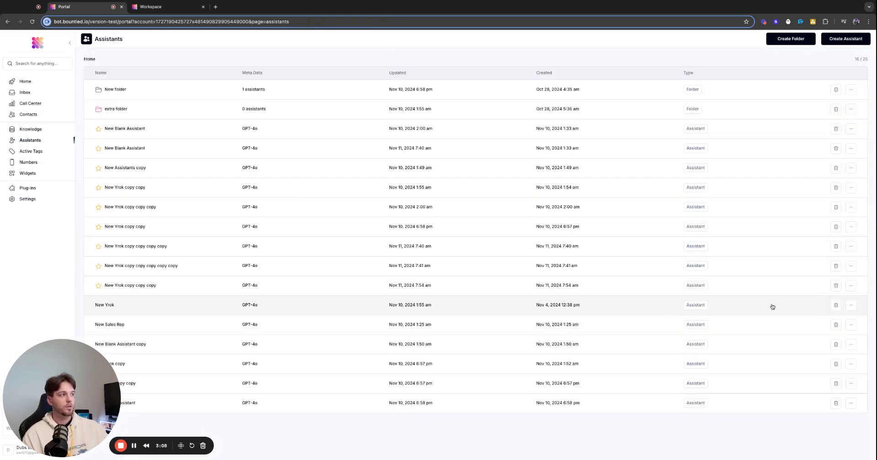
click(852, 285)
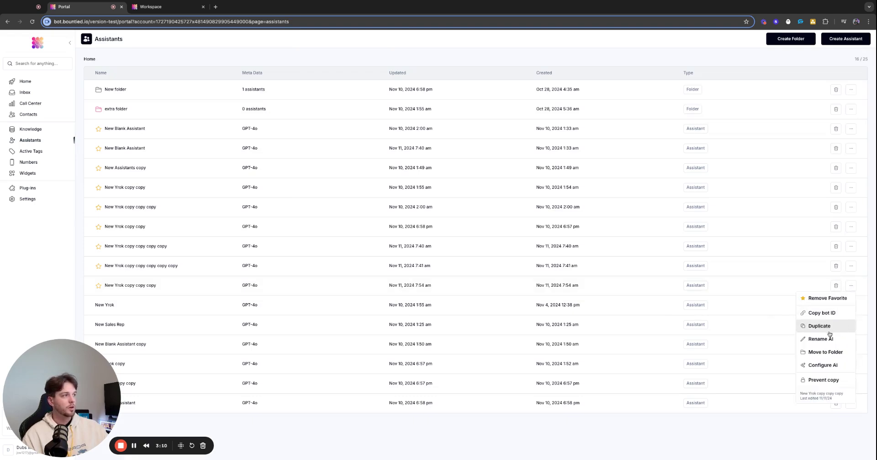
click(825, 378)
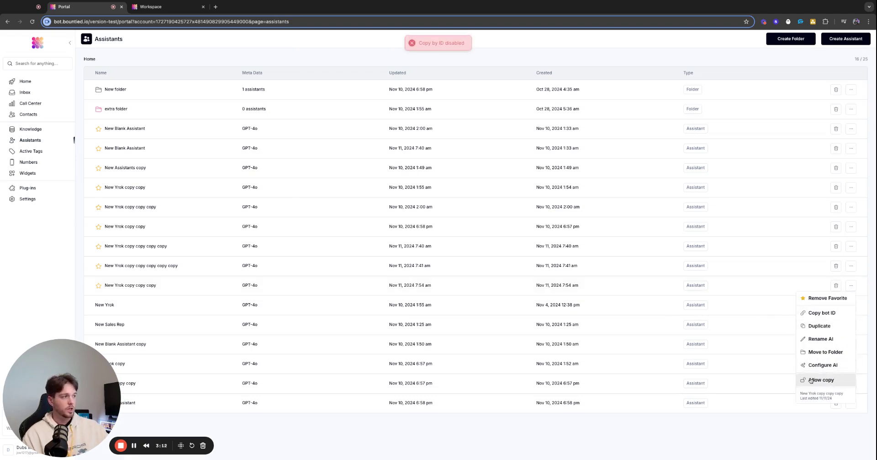
Try to duplicate the copy-protected "New Yrok copy copy copy" assistant using its copied bot ID.
click(822, 312)
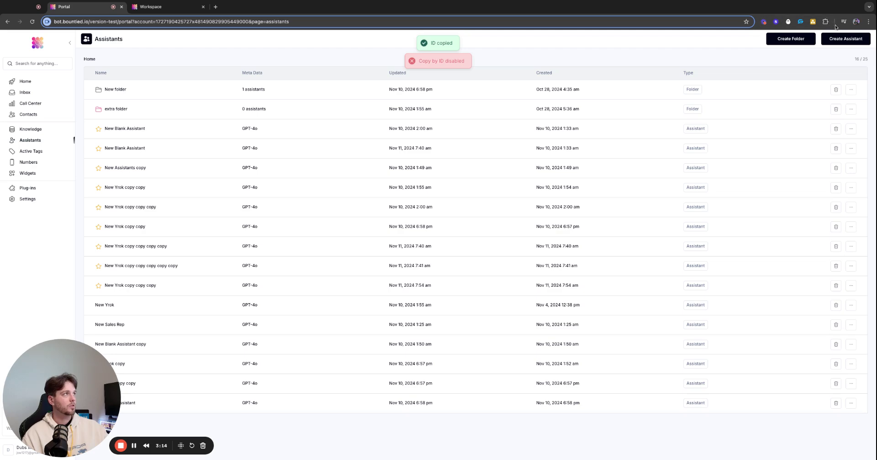
click(835, 40)
click(838, 63)
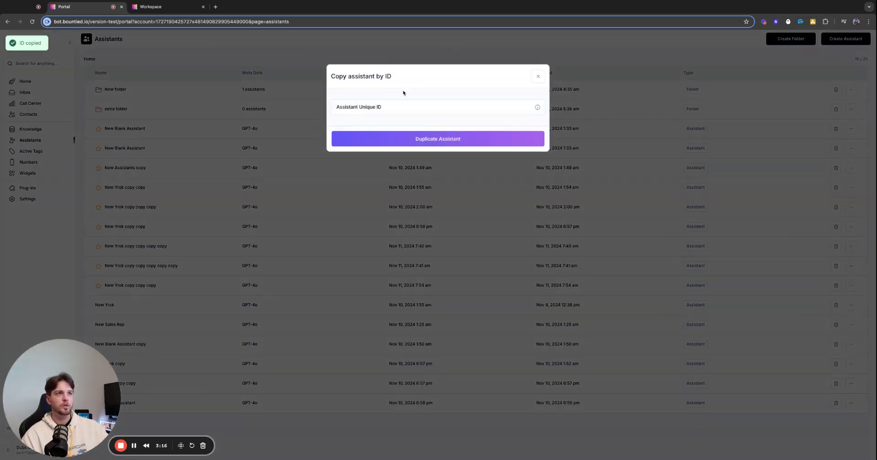
click(415, 108)
key(ctrl+v)
click(489, 141)
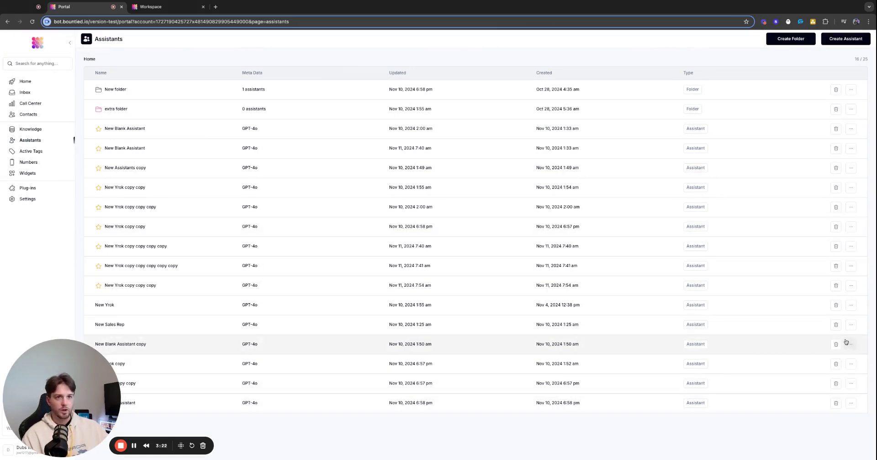
Duplicate the copy-protected "New Yrok copy copy copy" assistant directly from its own options and reopen those options.
click(851, 286)
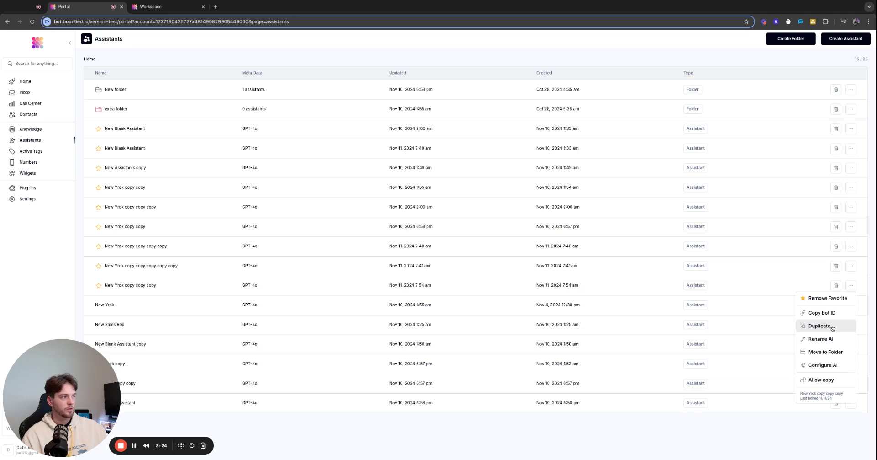
click(848, 301)
click(851, 288)
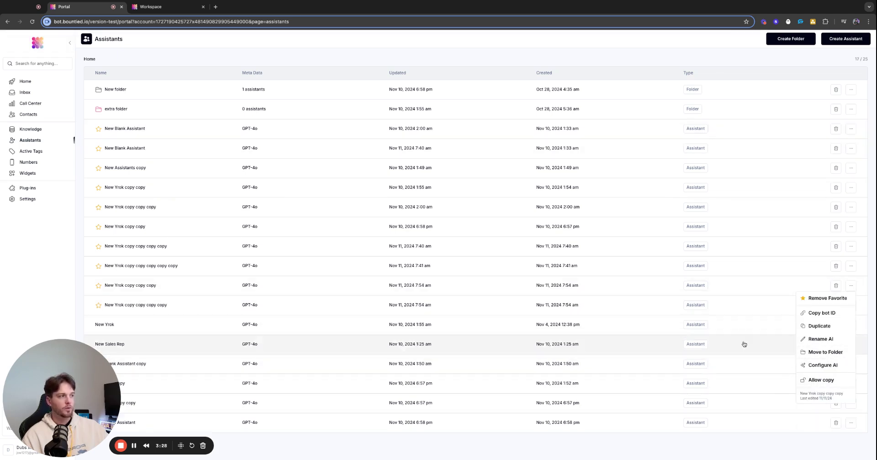
View the listed contact's details and interaction logs and close the record.
click(41, 116)
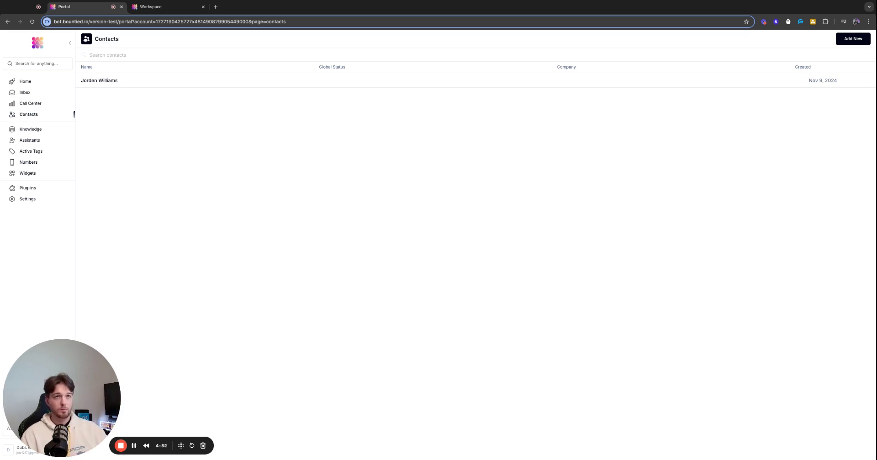
click(176, 79)
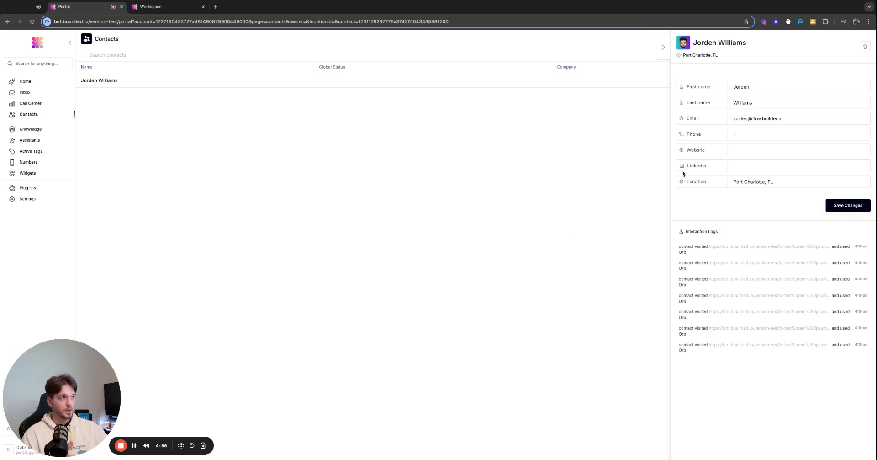
click(665, 50)
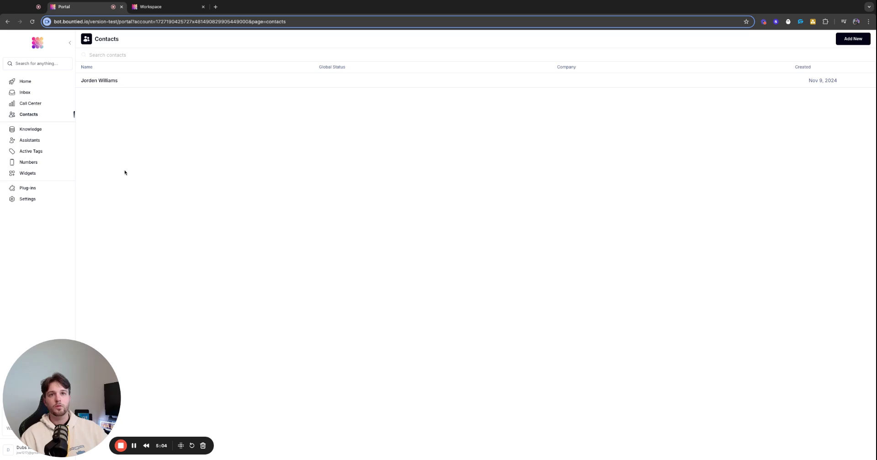
Examine the portal's account, integrations and members settings.
click(74, 199)
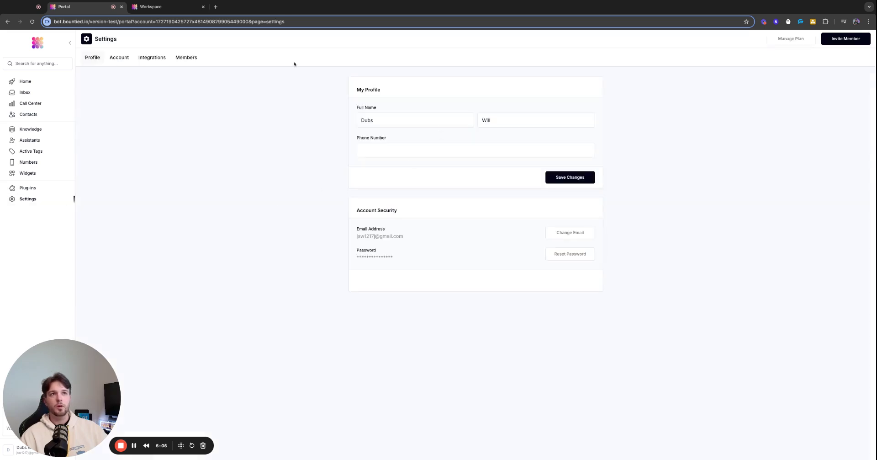
click(120, 58)
click(155, 58)
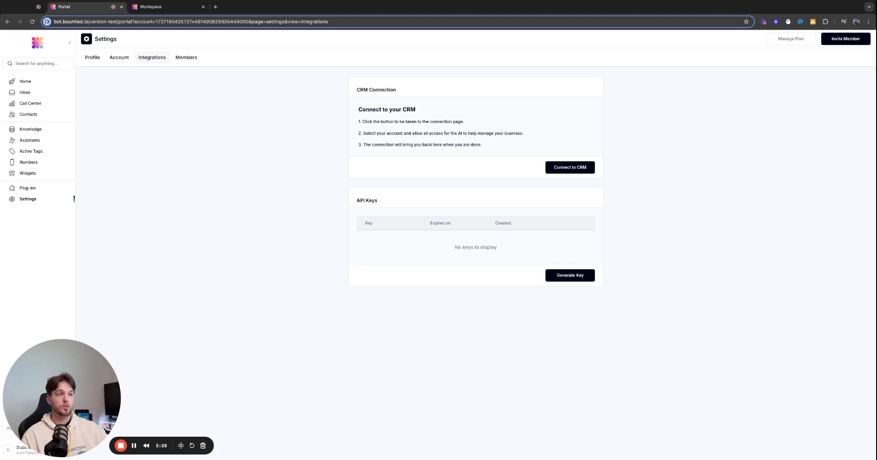
click(192, 57)
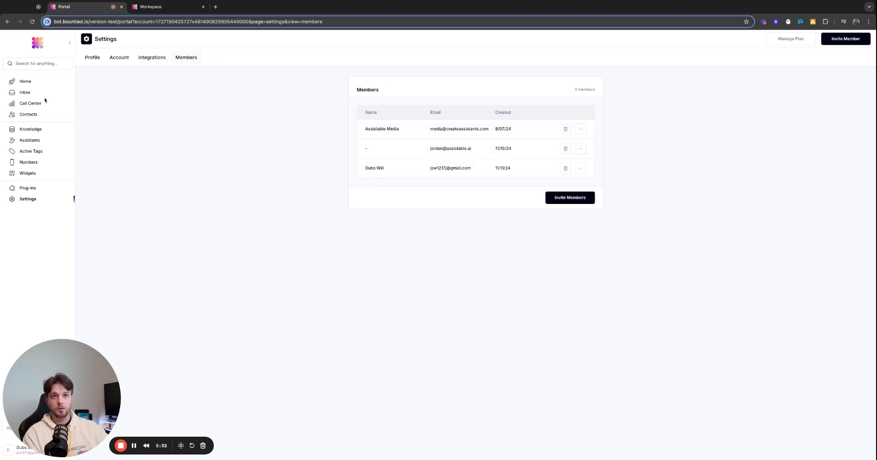
View the portal's inbox, open the number import form from the phone numbers page and check the Termination URI help.
click(63, 97)
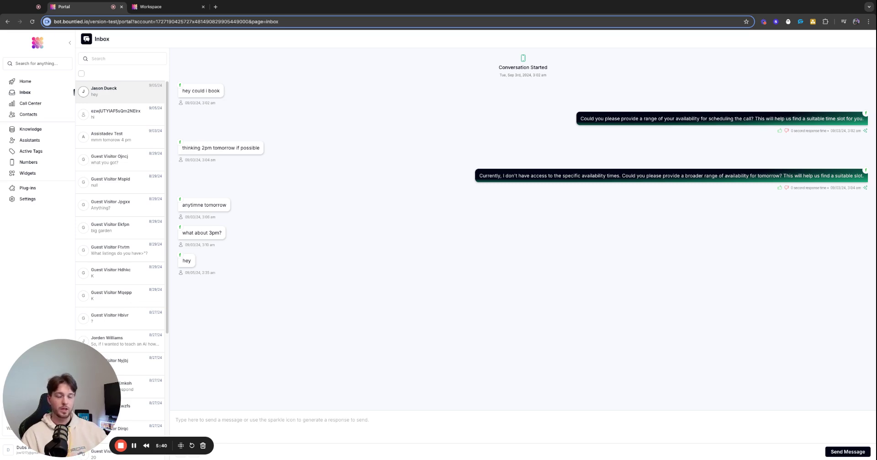
click(58, 162)
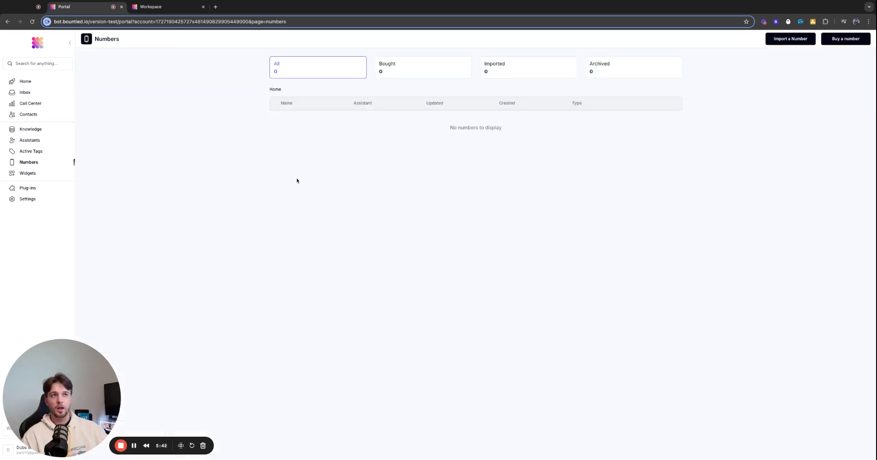
click(796, 39)
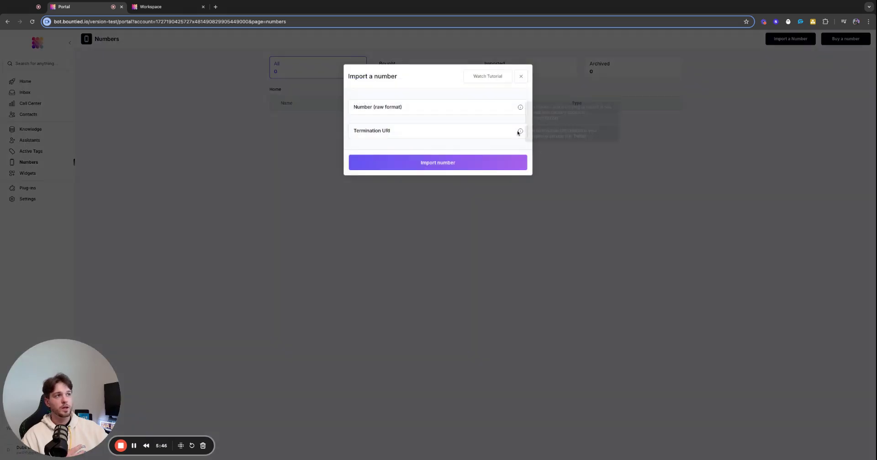
mouse_move(518, 133)
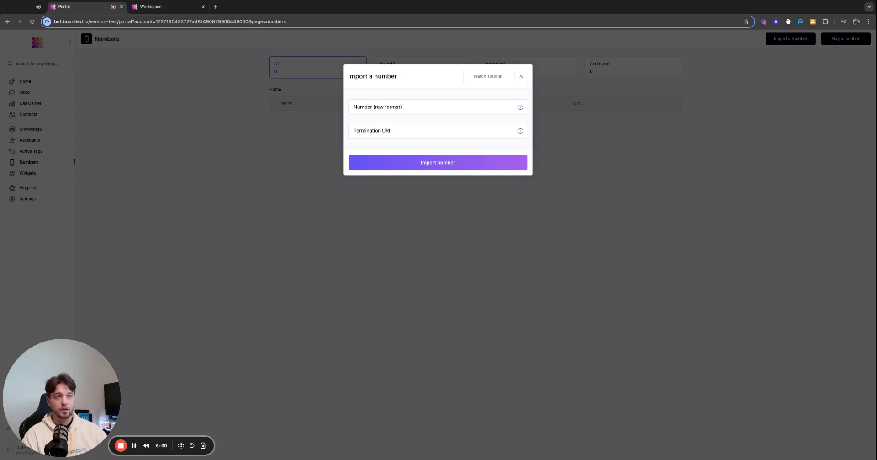
Switch to the workspace, open the Connecting to GoHighLevel tutorial in its own browser tab and close the embedded copy.
click(183, 7)
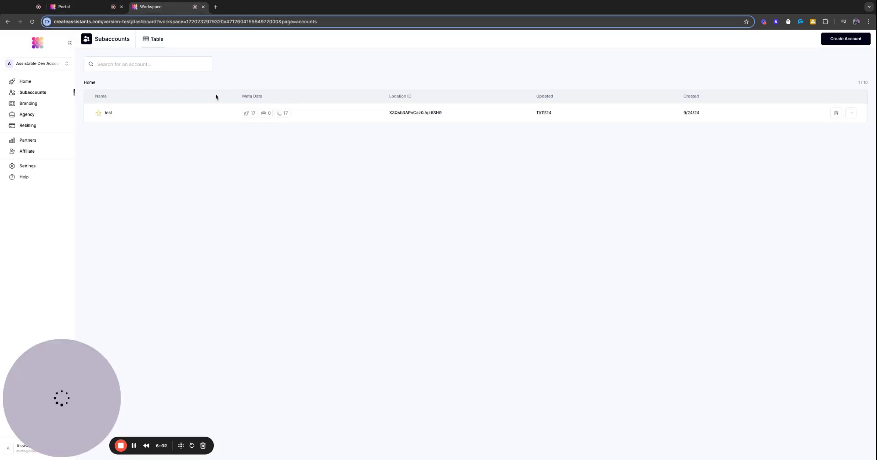
click(33, 81)
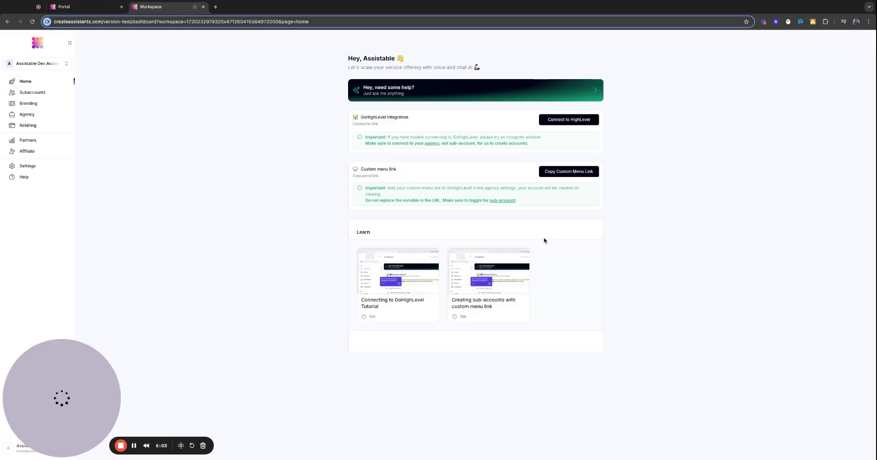
click(406, 290)
click(280, 224)
click(276, 276)
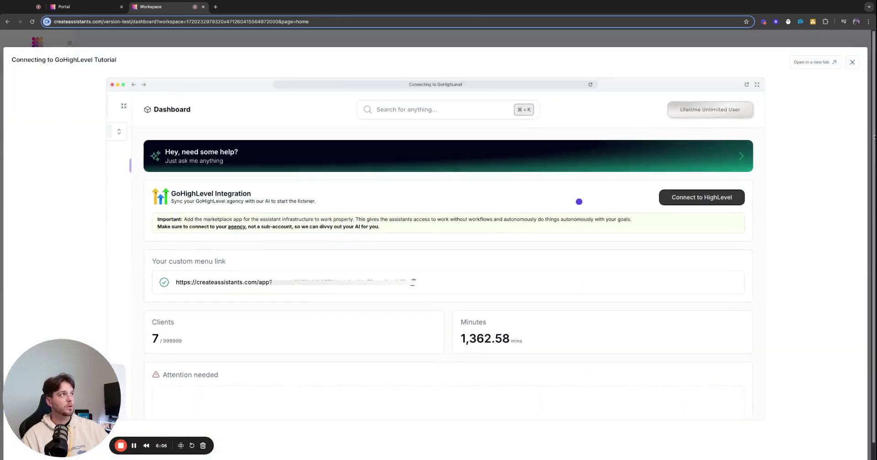
click(816, 62)
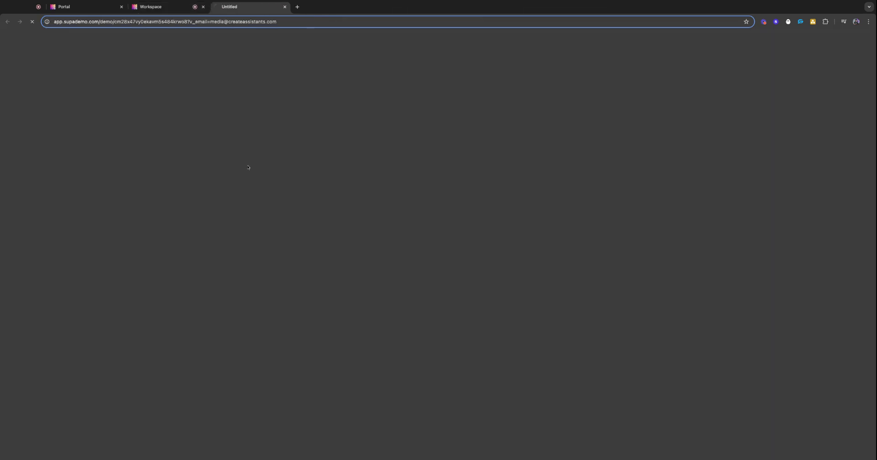
click(159, 7)
click(852, 62)
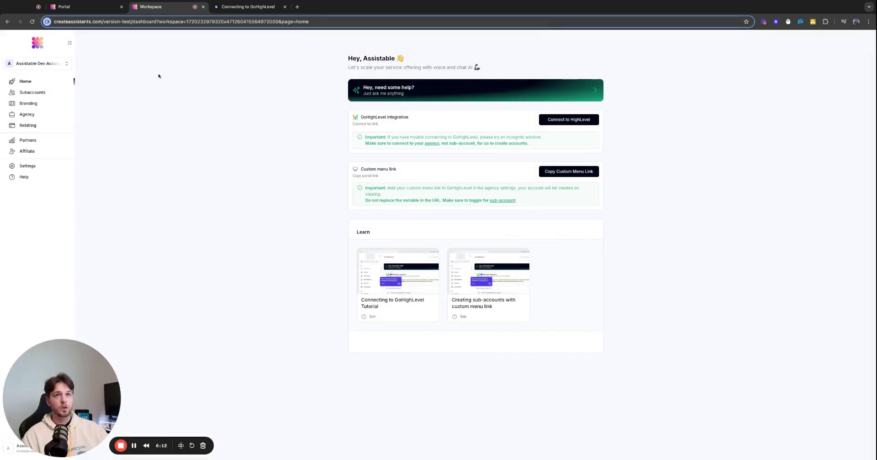
Open the workspace's subaccounts list, return to the portal to check the raw number format help and close the import form.
click(51, 96)
click(118, 9)
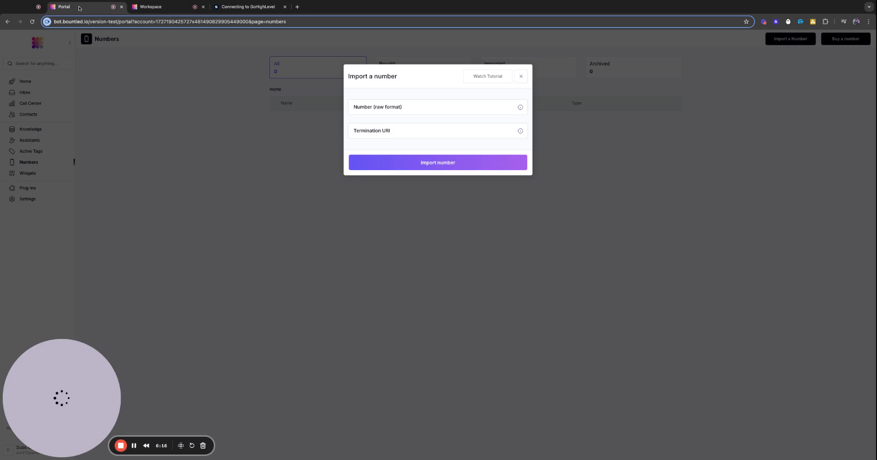
mouse_move(521, 109)
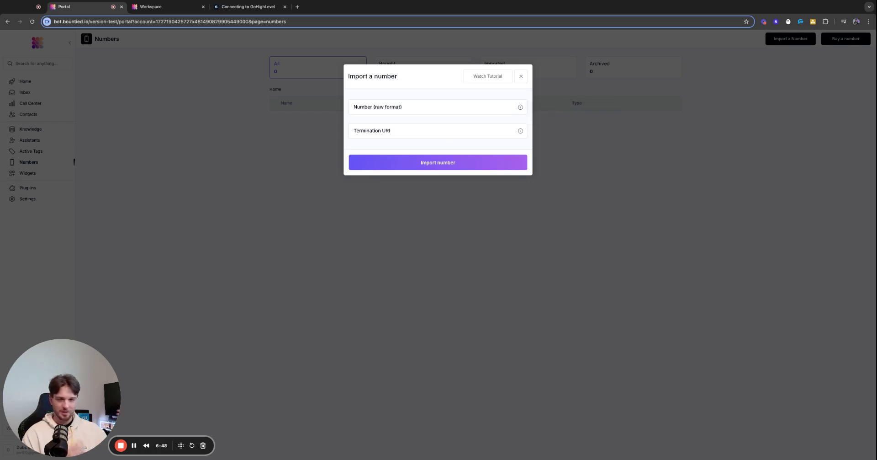
click(520, 76)
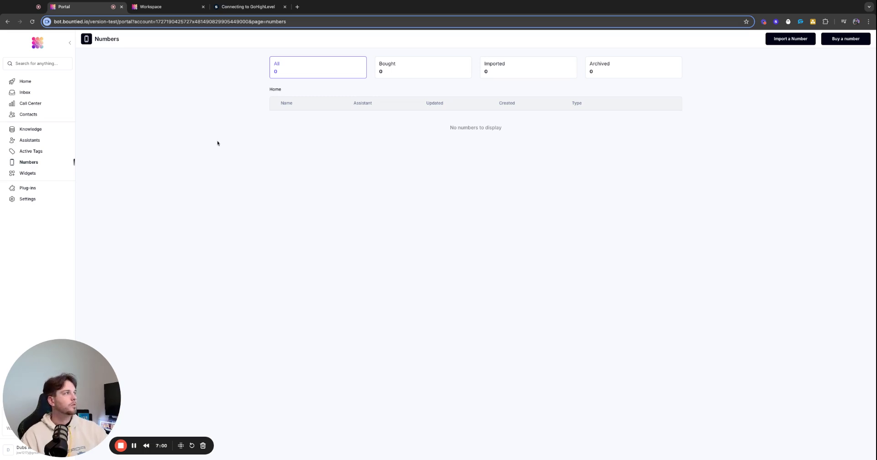
View the test subaccount's options in the workspace and look through the branding, rebilling and agency pages.
click(156, 6)
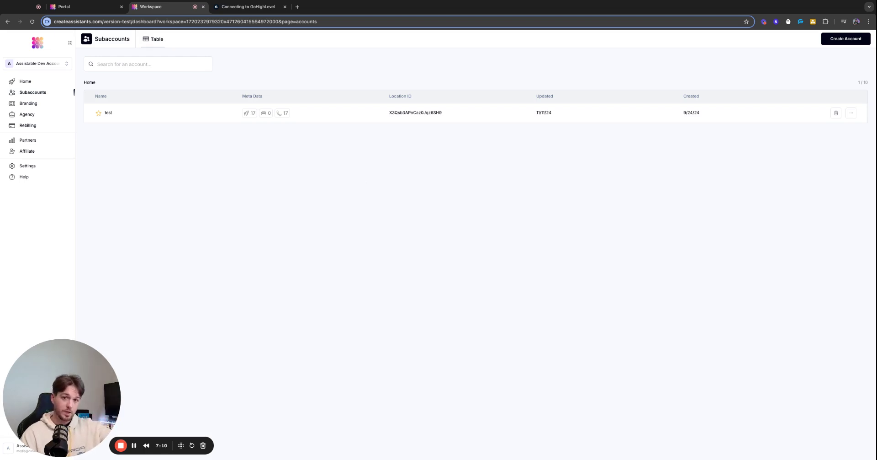
click(849, 114)
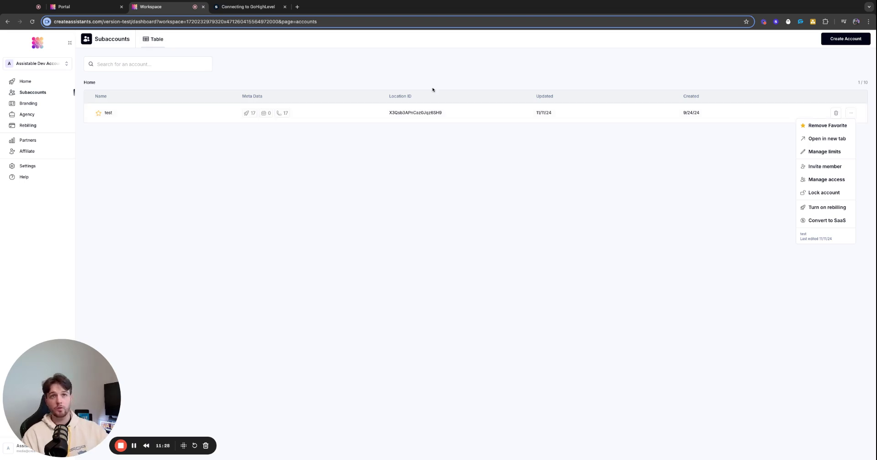
click(49, 105)
click(52, 115)
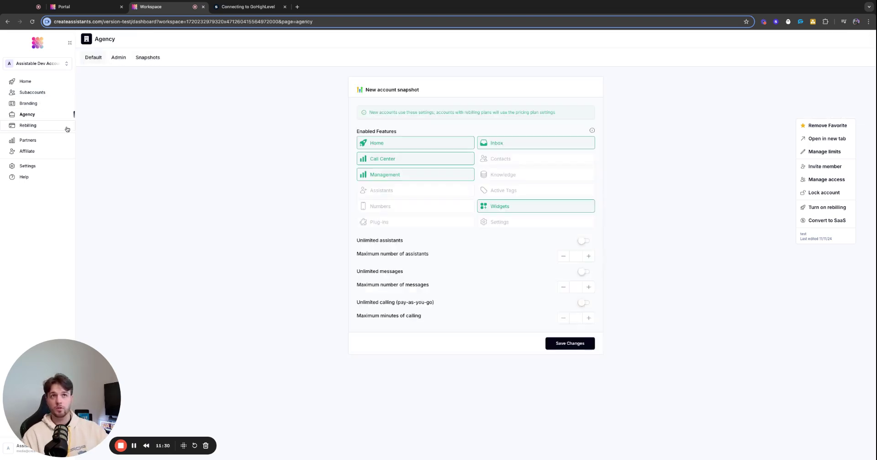
click(53, 127)
click(46, 112)
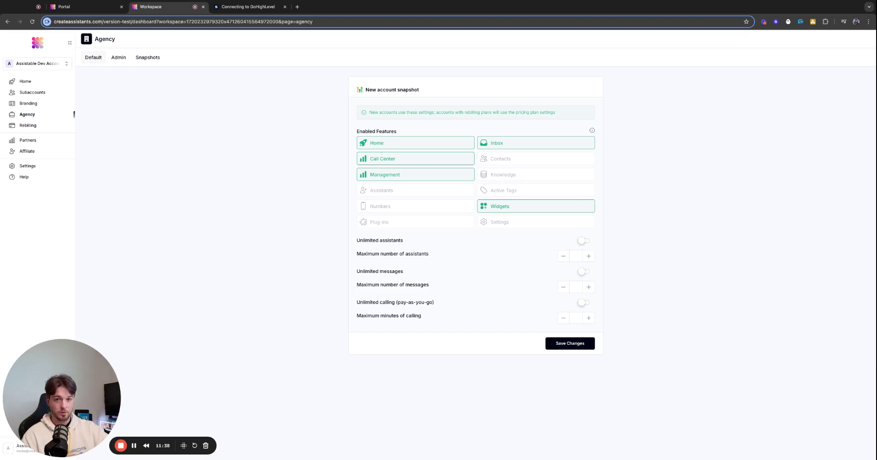
Enable Assistants, Numbers and Plug-ins in the new account snapshot and turn on unlimited assistants, messages and calling.
click(417, 193)
click(408, 209)
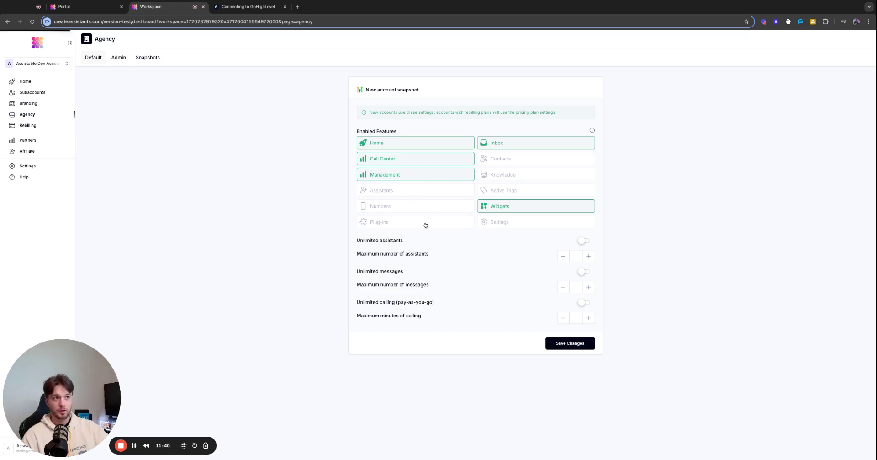
click(425, 223)
click(583, 240)
click(583, 271)
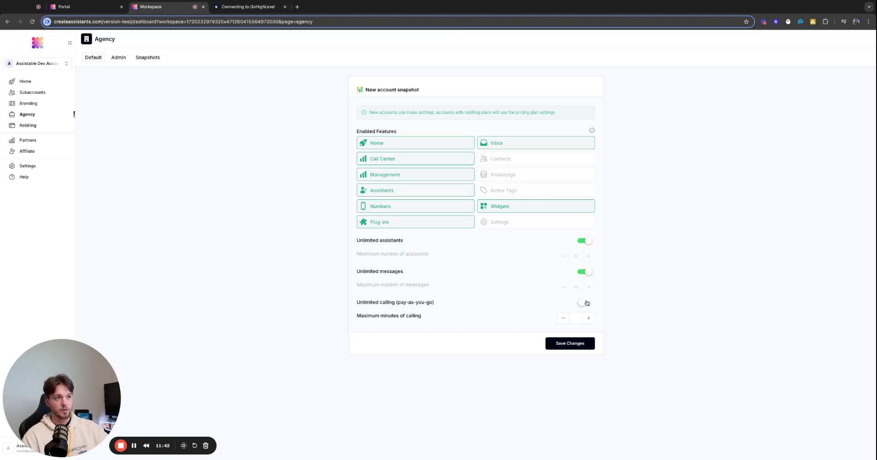
click(583, 302)
Turn off unlimited calling for the test subaccount, set its maximum calling minutes to 45 and close the limits without saving.
click(32, 92)
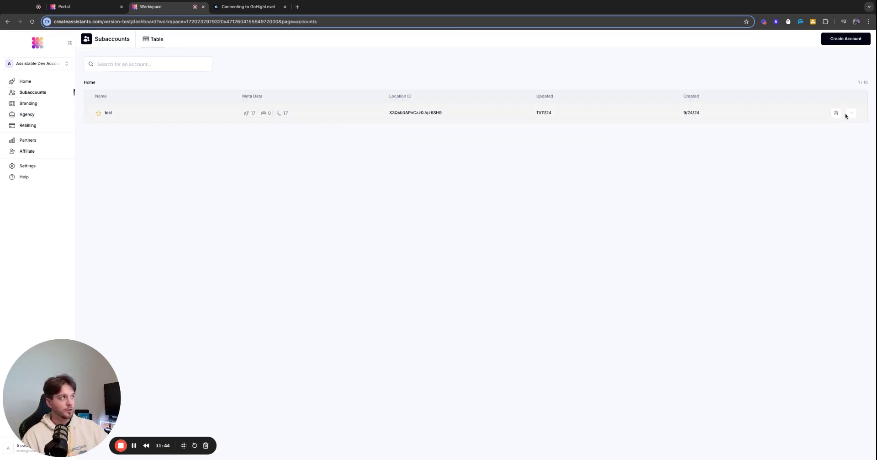
click(851, 113)
click(825, 151)
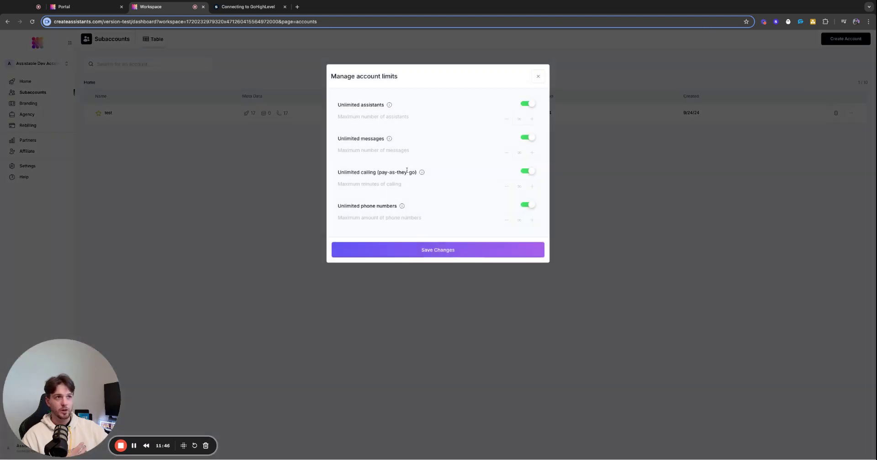
click(528, 171)
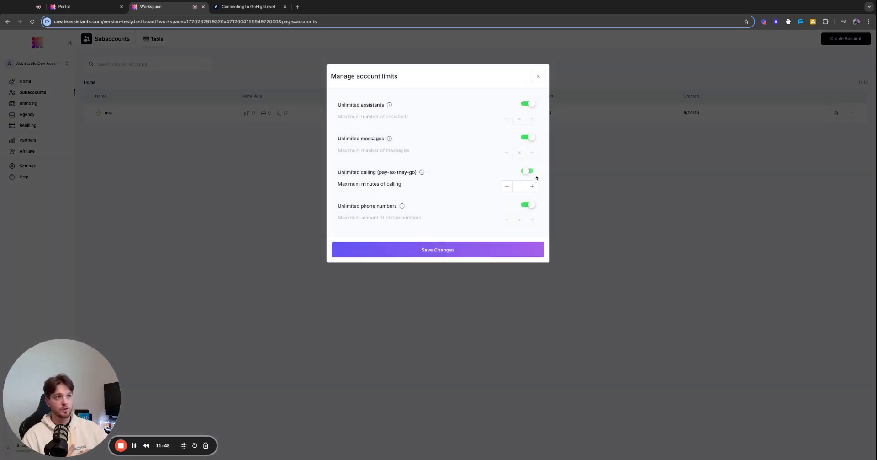
click(519, 186)
text(45)
click(487, 181)
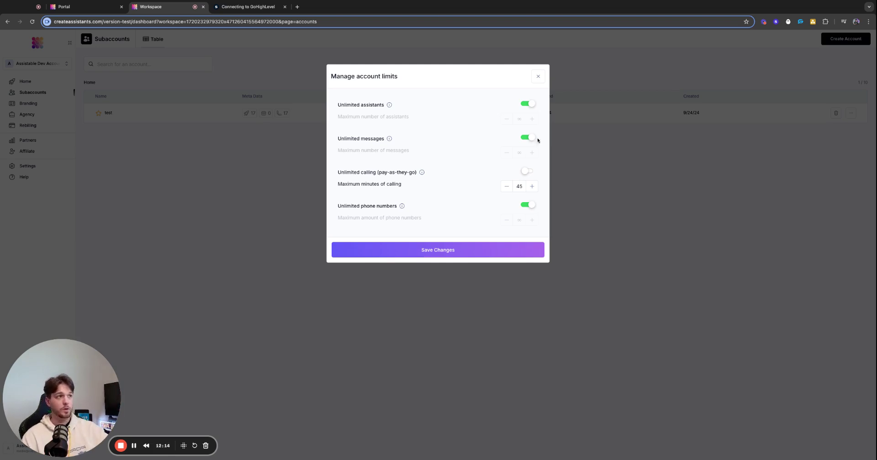
click(538, 76)
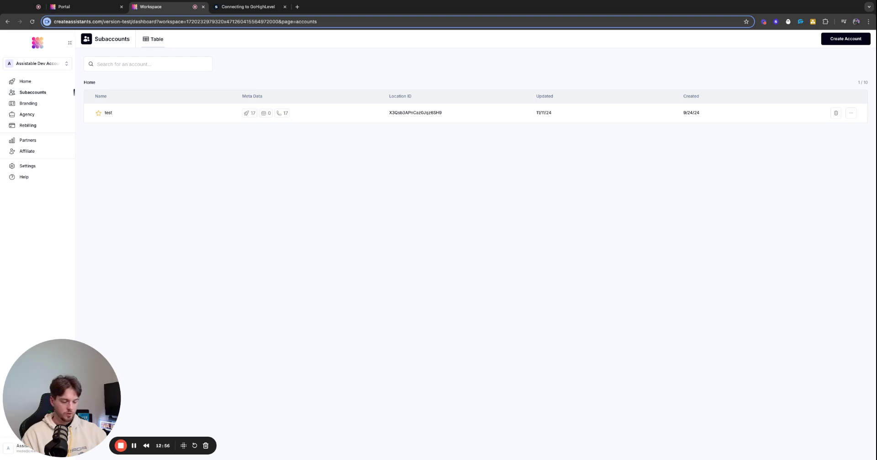
Switch back to the portal and open its contacts list.
click(64, 7)
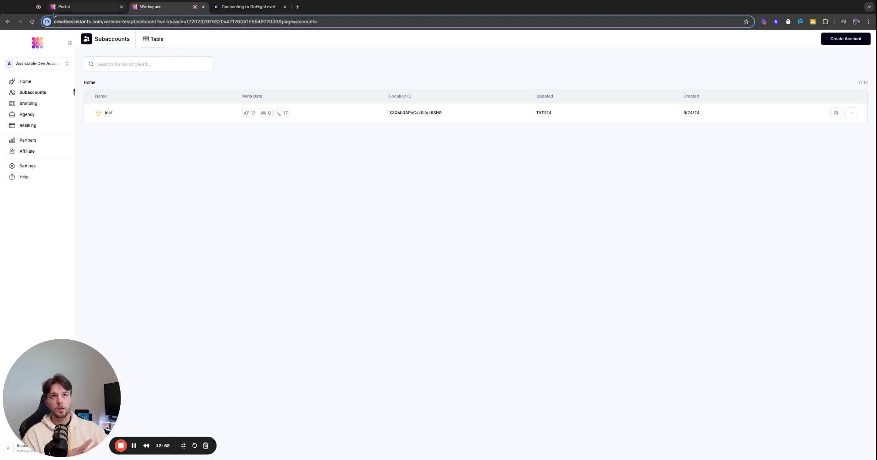
click(42, 117)
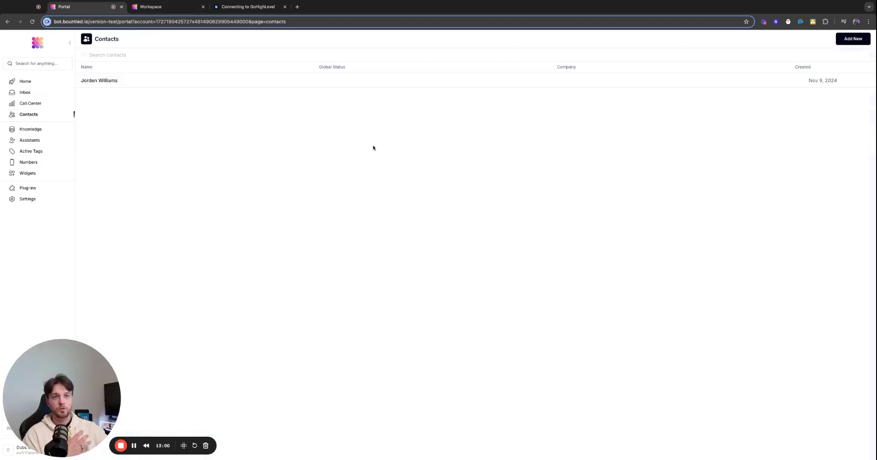